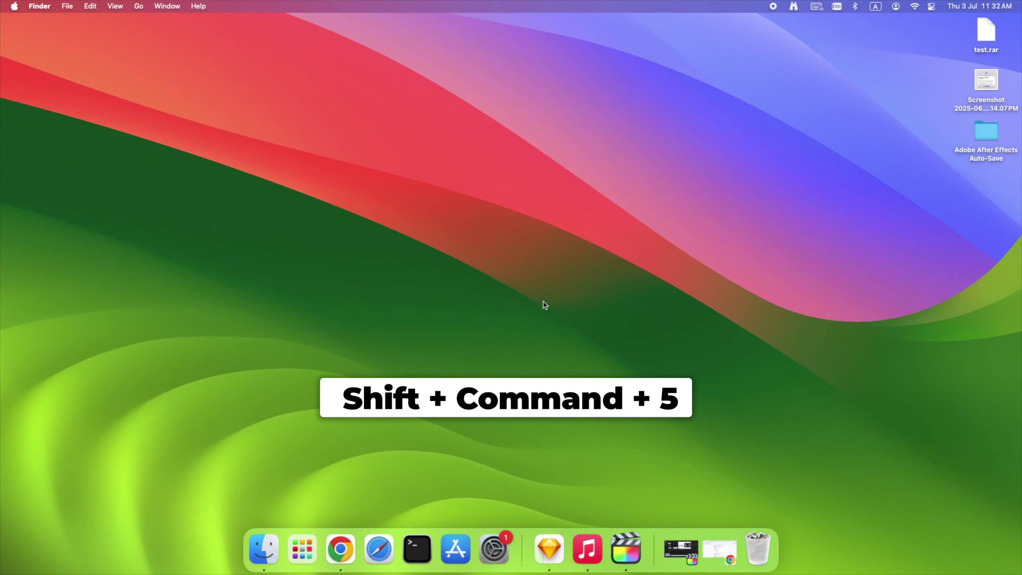
- Capture the entire screen to the Clipboard with the Shift+Command+5 Screenshot toolbar
key(shift+super+5)
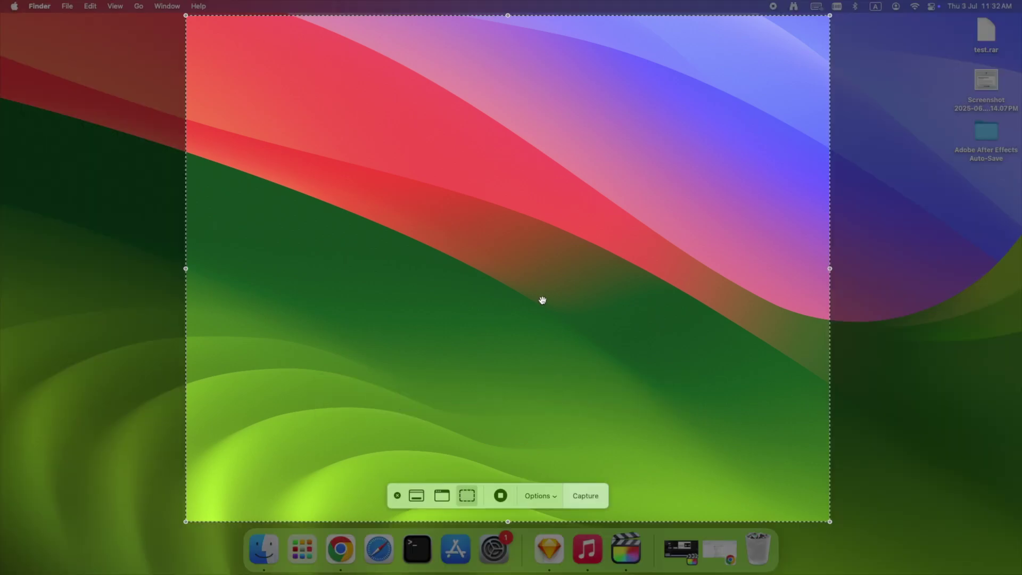
click(415, 497)
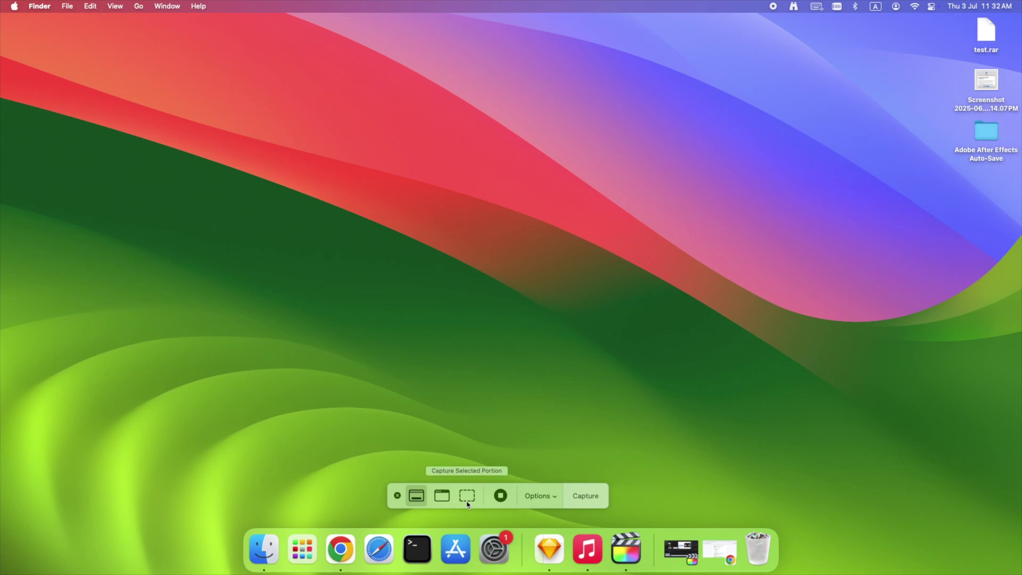
click(554, 501)
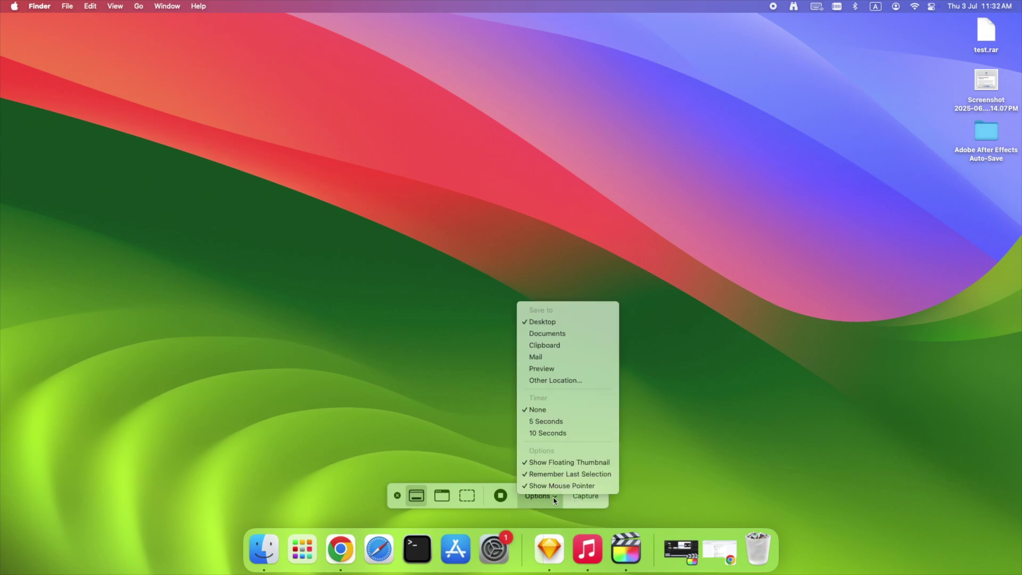
click(544, 344)
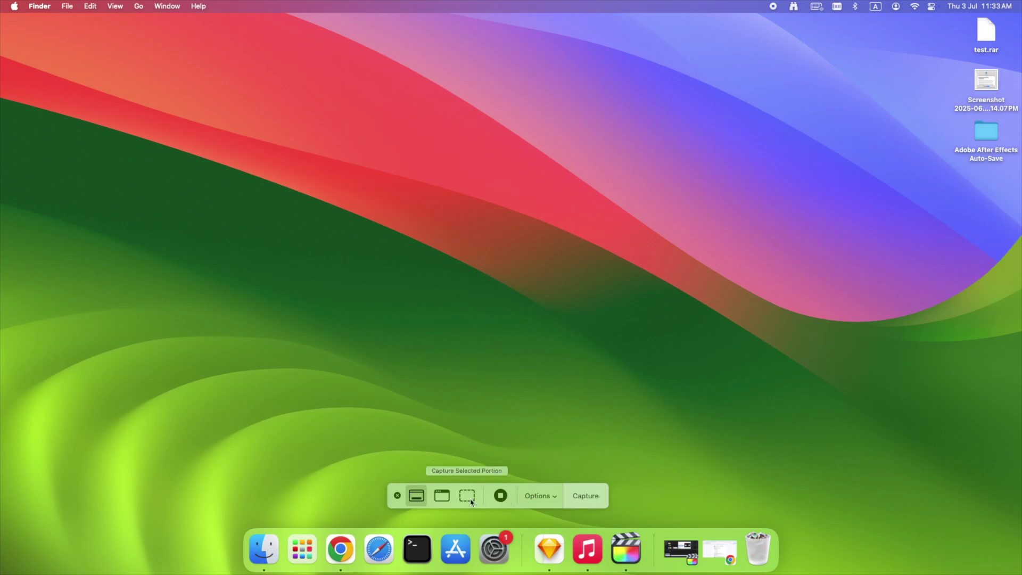
click(582, 498)
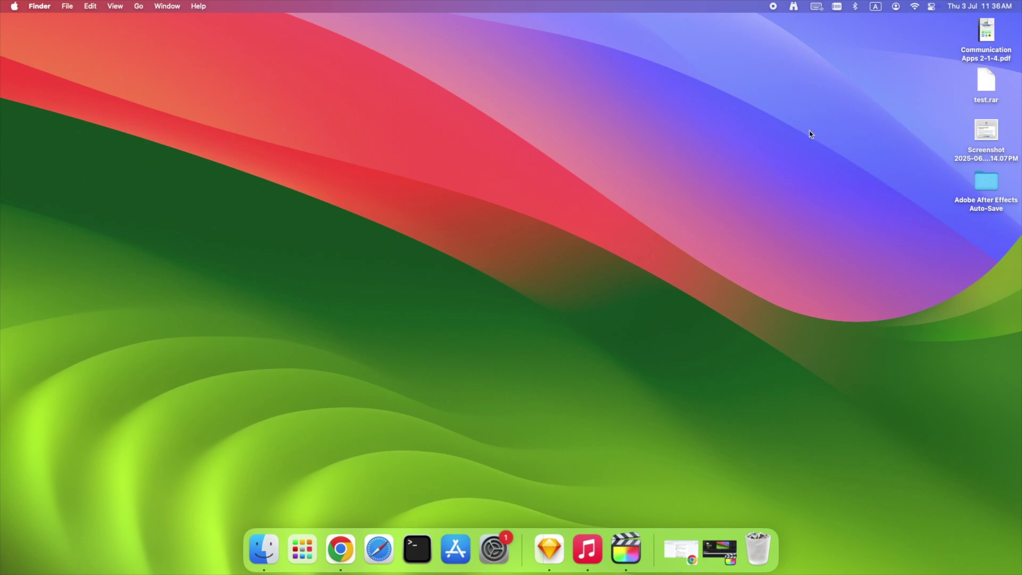
- Open Communication Apps 2-1-4.pdf in Preview and screenshot its title area via Take Screenshot > From Selection
click(983, 37)
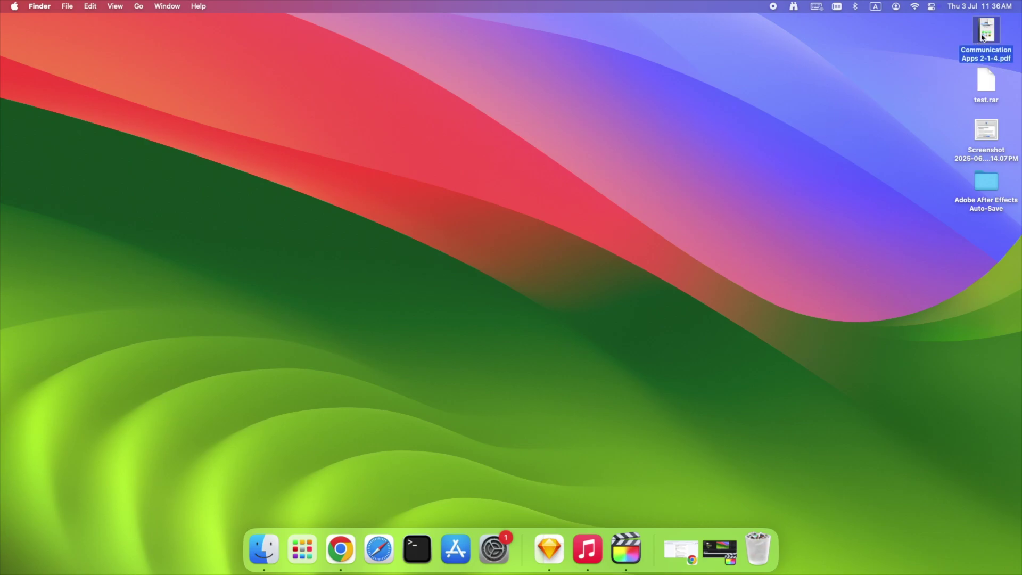
double_click(982, 37)
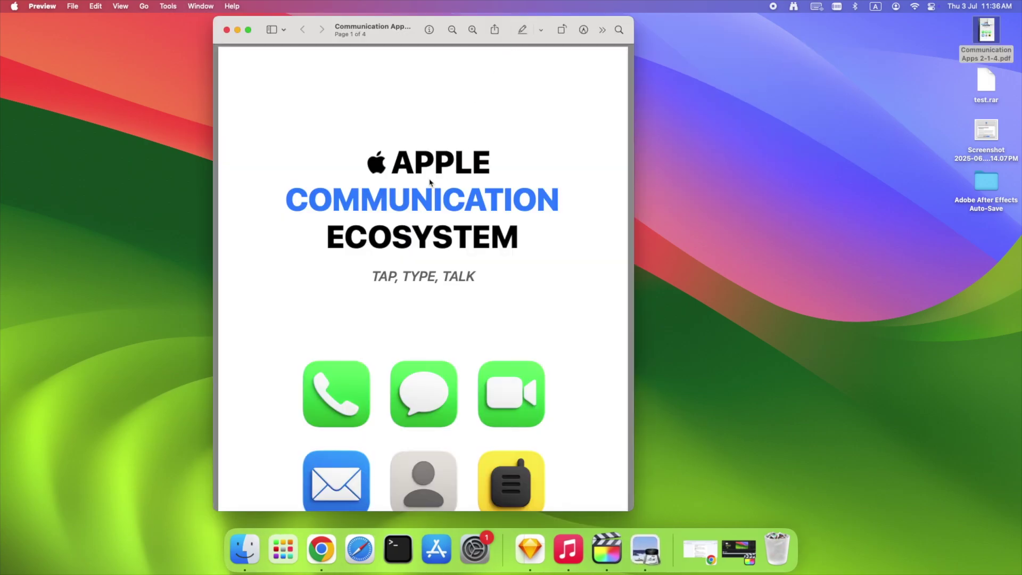
click(74, 7)
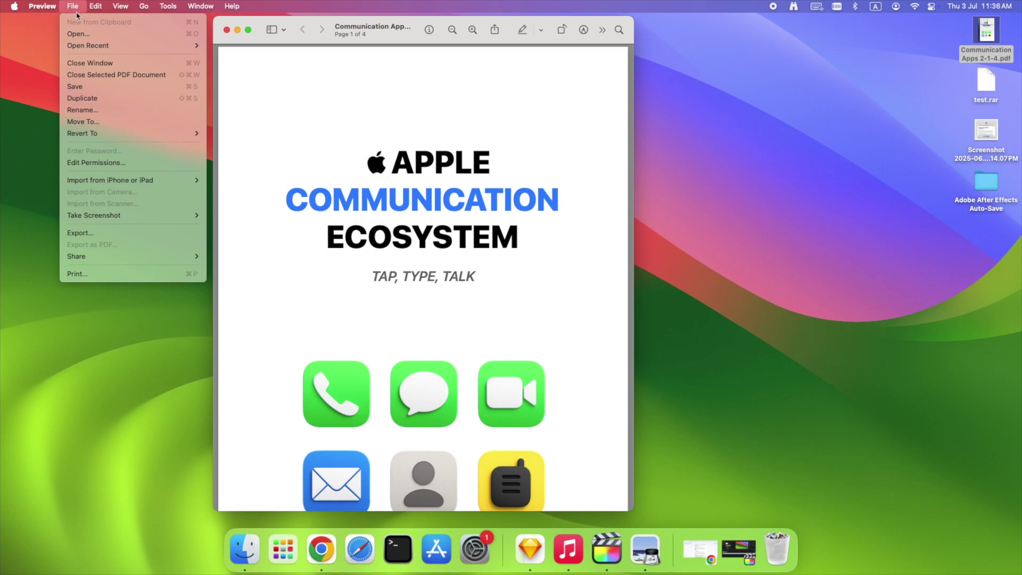
mouse_move(122, 220)
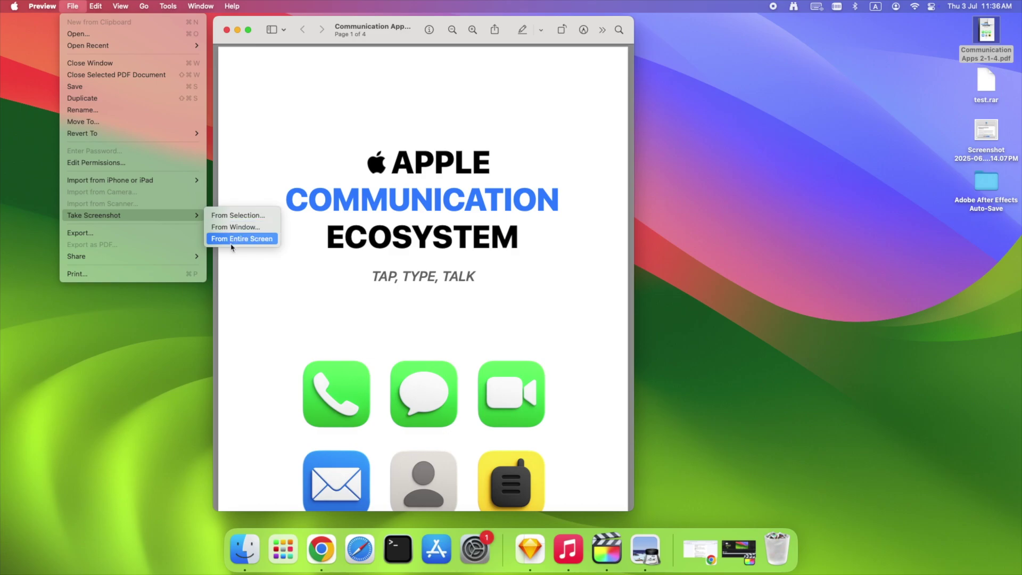
click(237, 215)
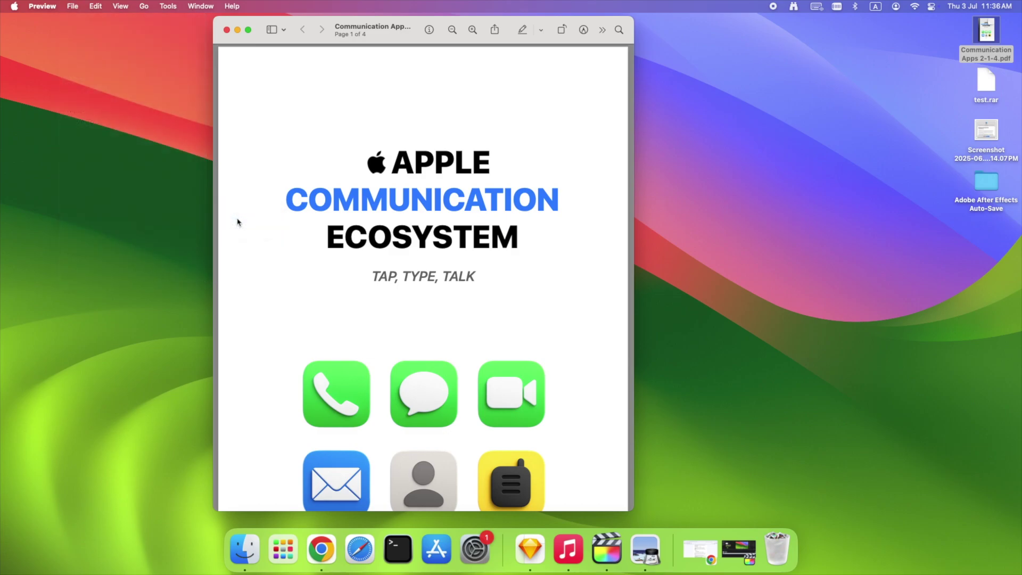
drag(267, 141, 540, 381)
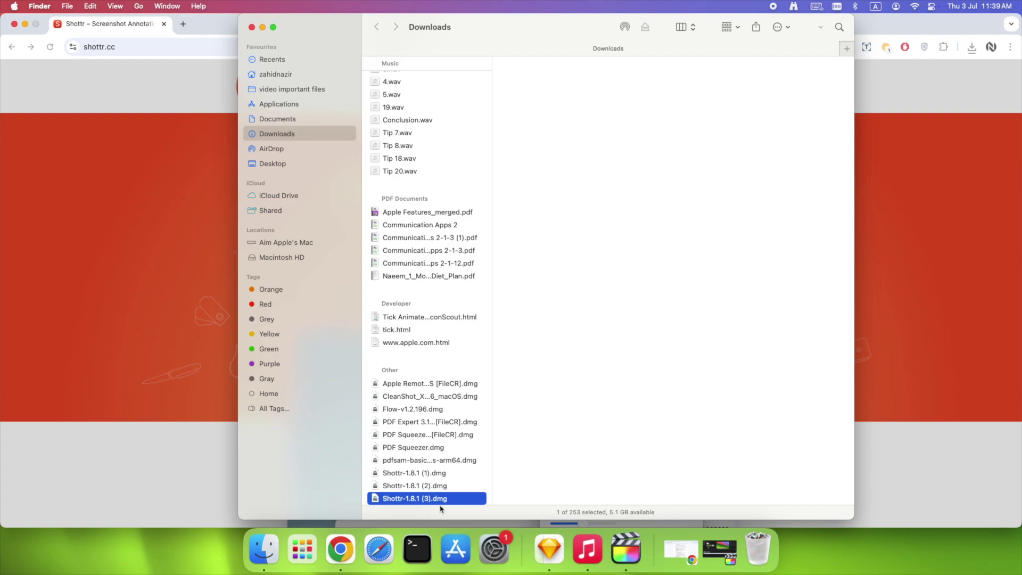
- Download the Shottr disk image from shottr.cc and drag Shottr into Applications
click(439, 500)
double_click(407, 499)
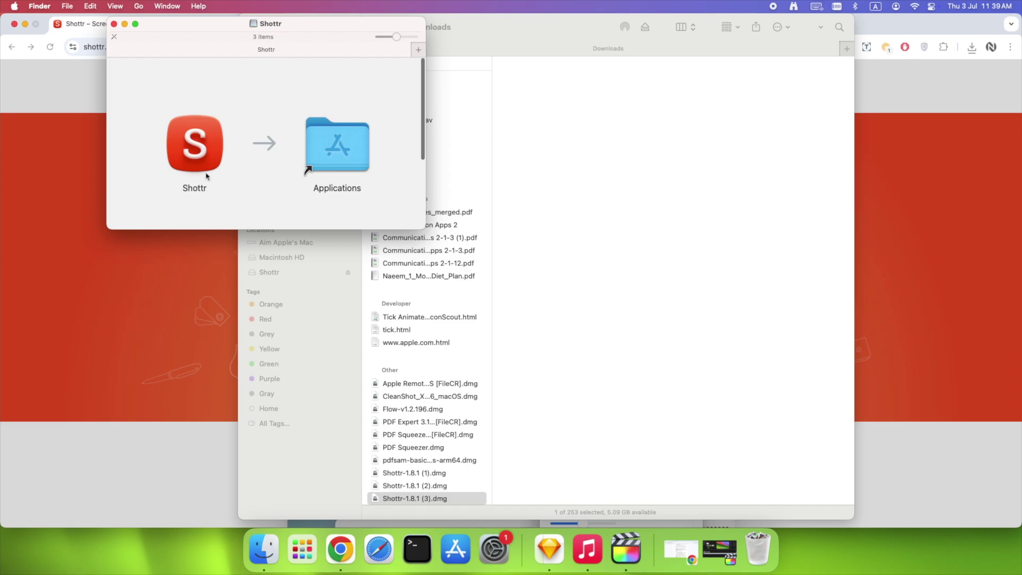
drag(200, 175, 302, 149)
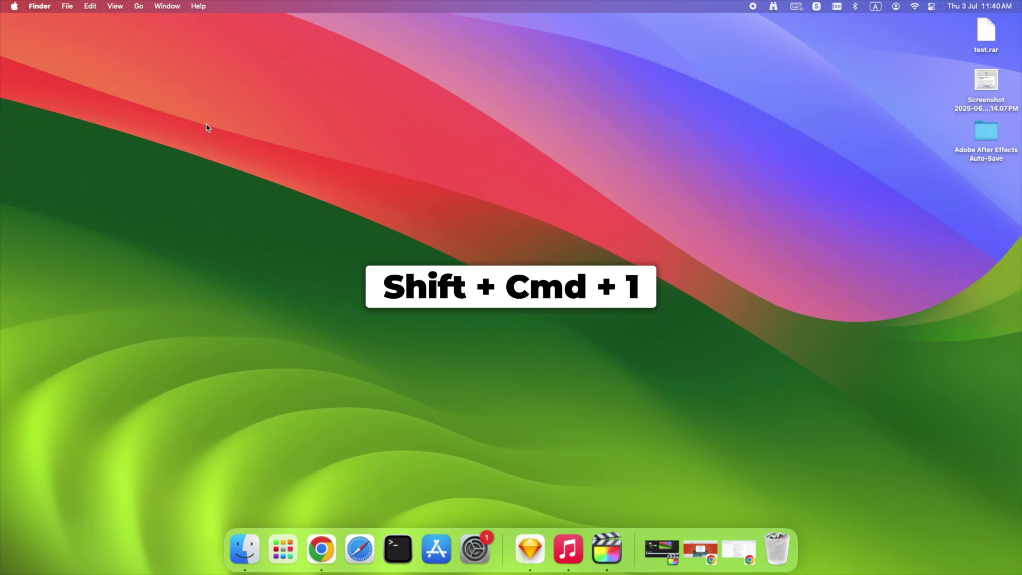
- Take a full-screen Shottr capture with Shift+Cmd+1
key(super+shift+1)
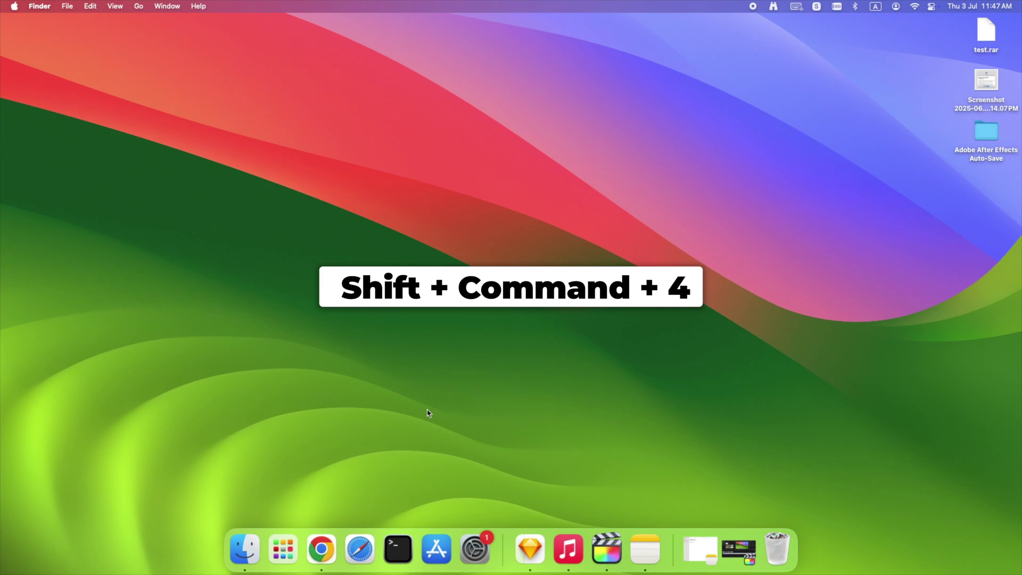
- Capture the Dock area to the clipboard with Shift+Command+4 and paste it into a new note
key(super+shift+4)
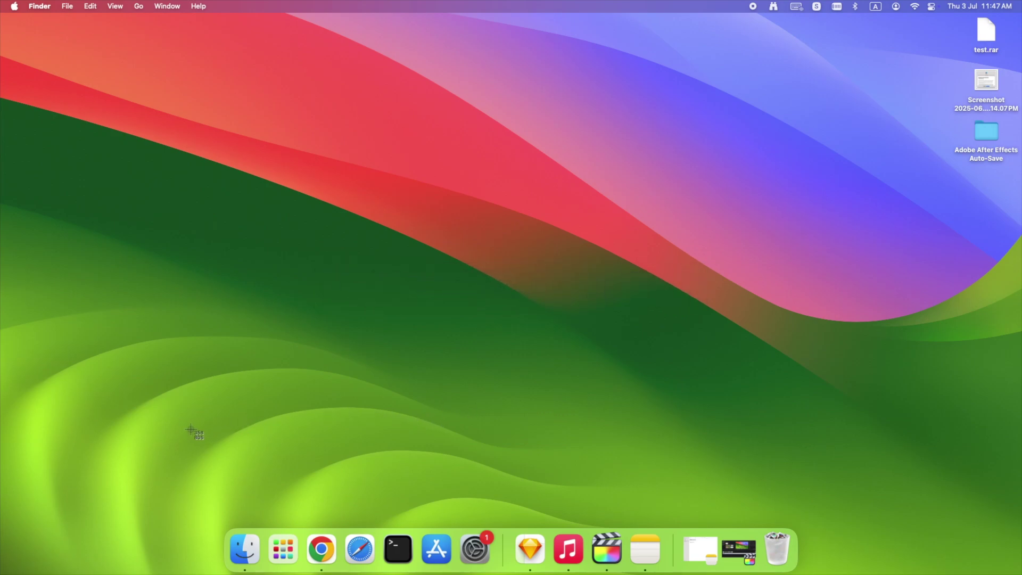
drag(190, 431, 848, 574)
click(645, 548)
key(super+v)
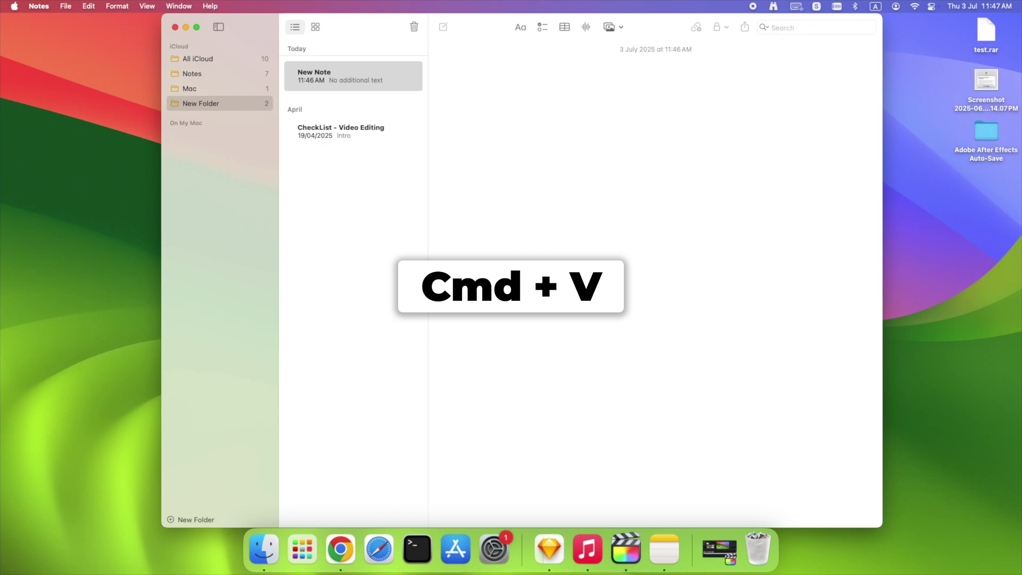
key(super+v)
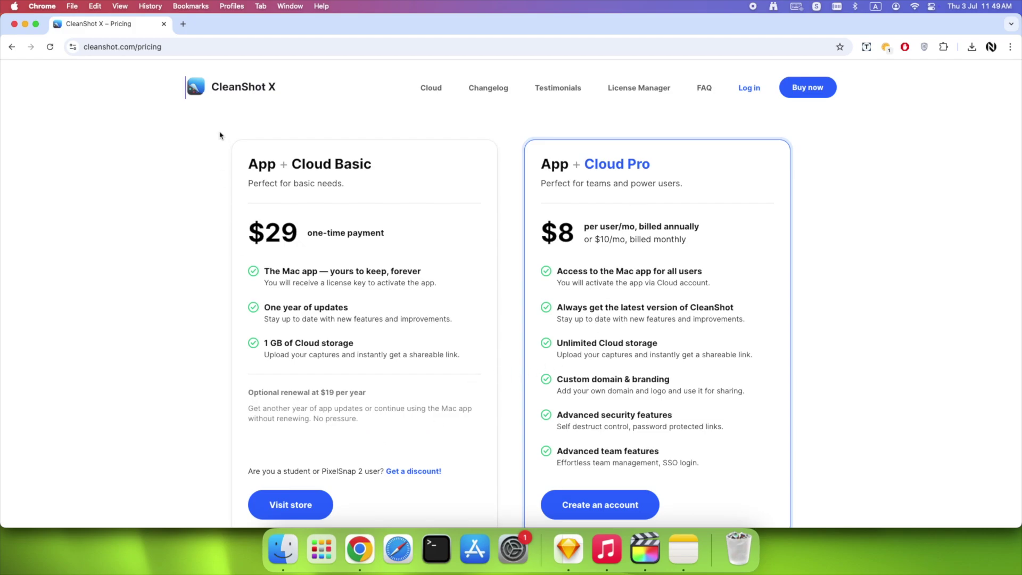
- Scroll down through the CleanShot X pricing page and back up
scroll(310, 223, down, 2)
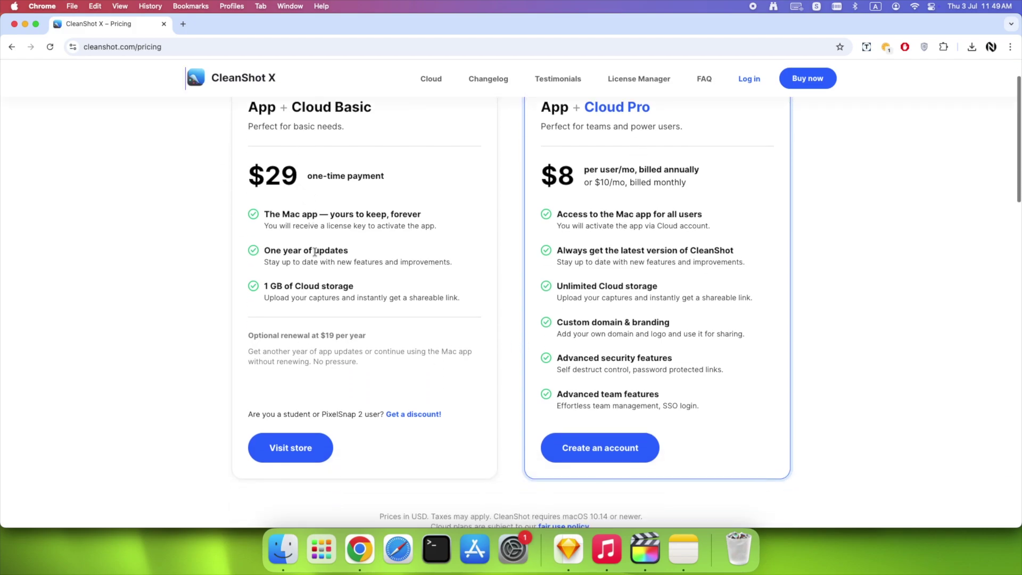
scroll(368, 285, down, 1)
scroll(375, 286, down, 6)
scroll(375, 285, up, 5)
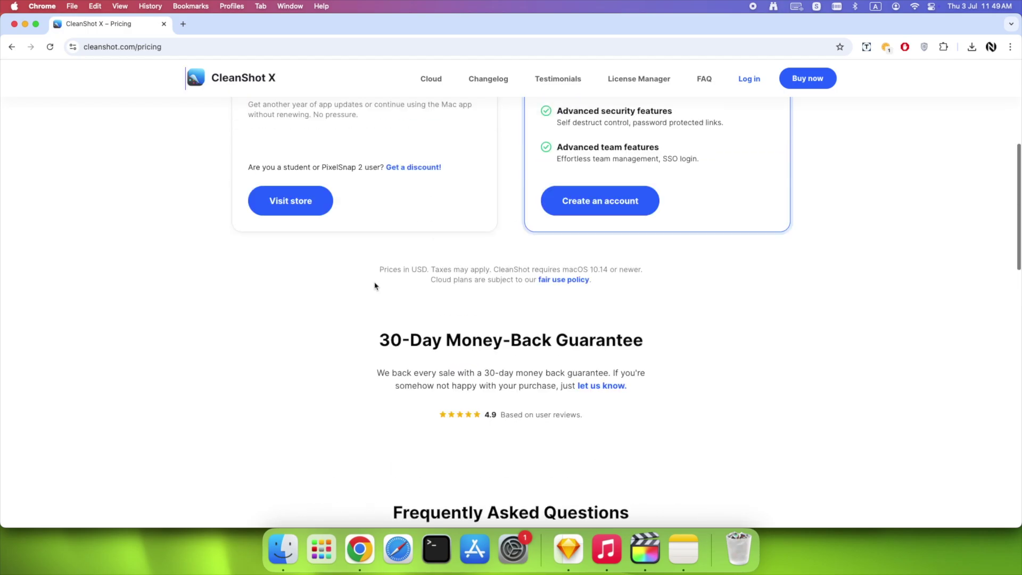
scroll(374, 281, up, 2)
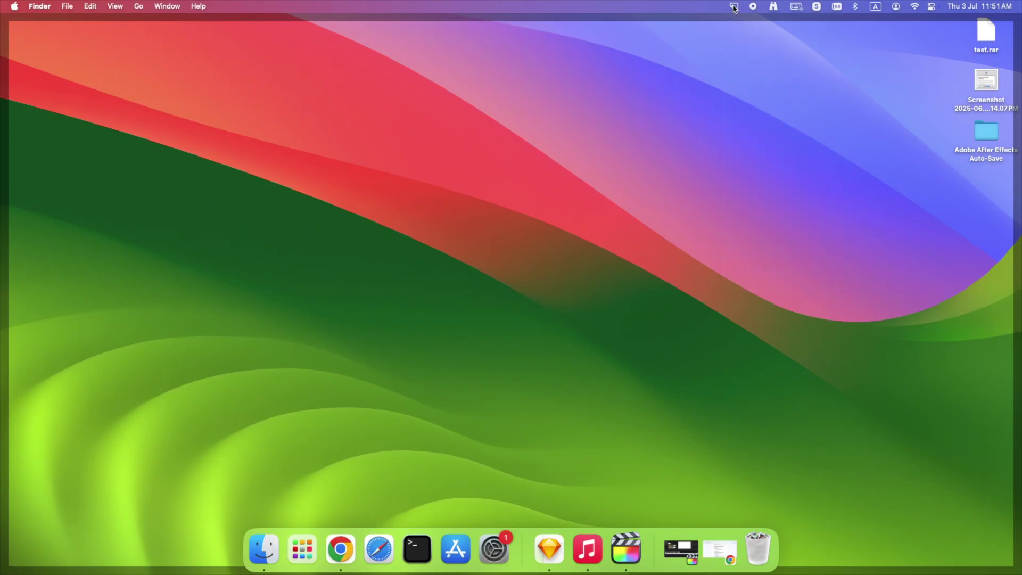
- Capture the screen's top-left strip with CleanShot X Capture Area and save it
click(733, 8)
click(641, 71)
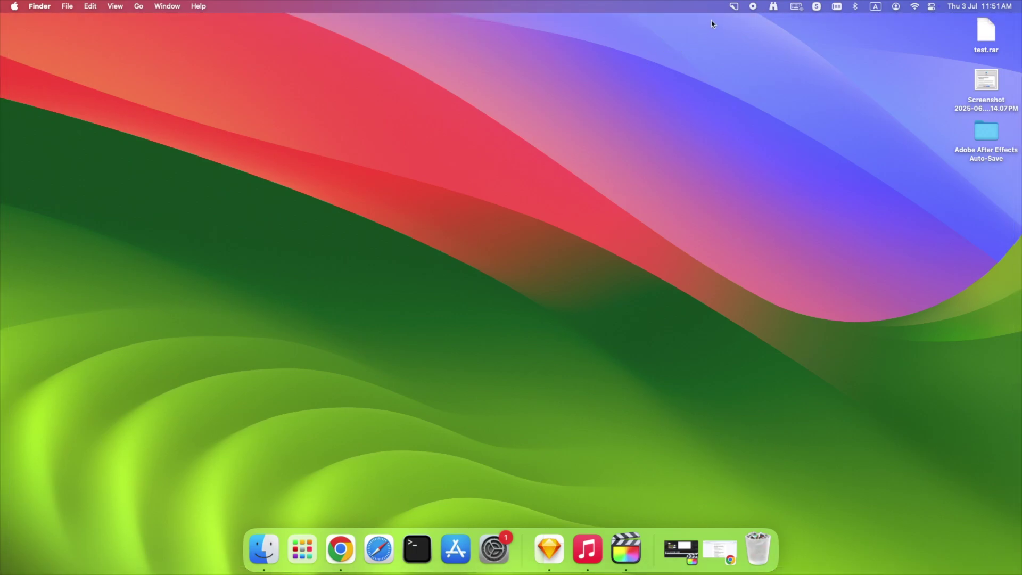
click(733, 7)
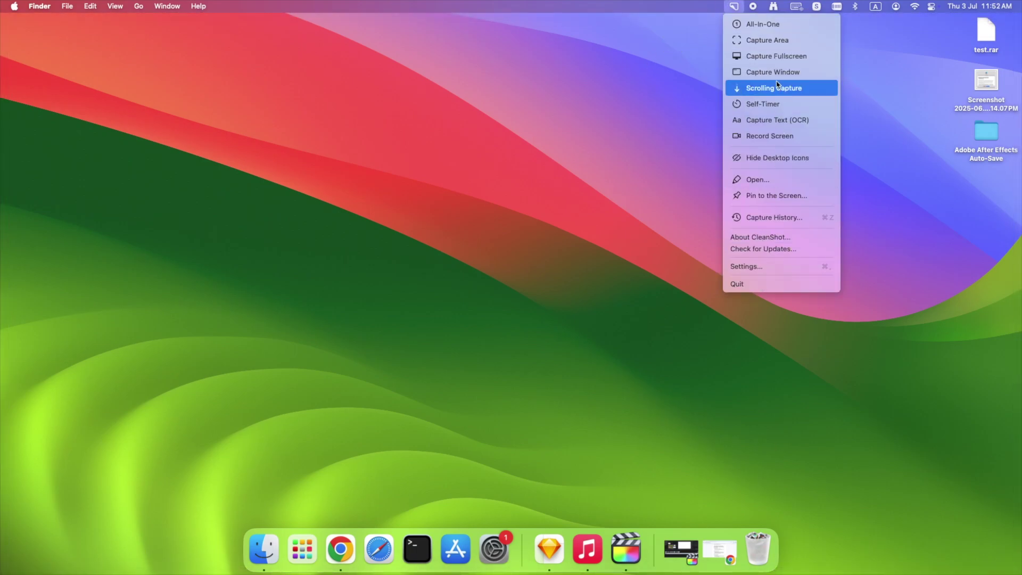
key(super+Tab)
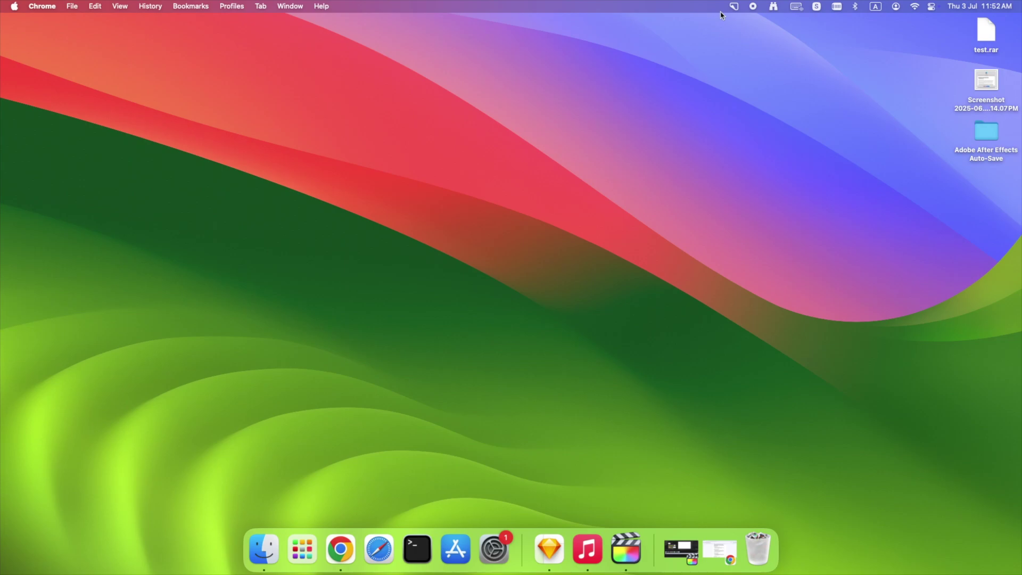
click(733, 7)
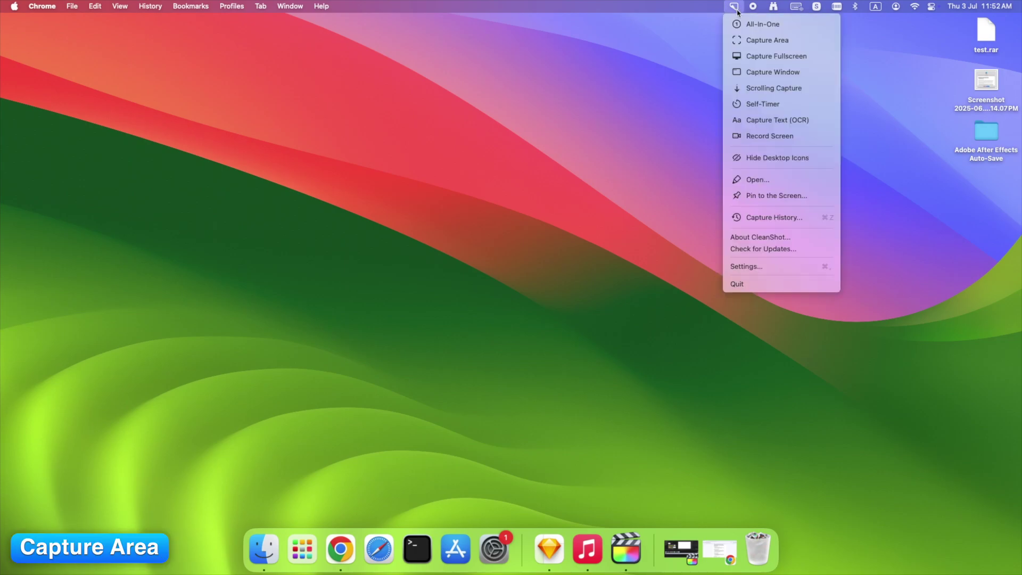
click(763, 42)
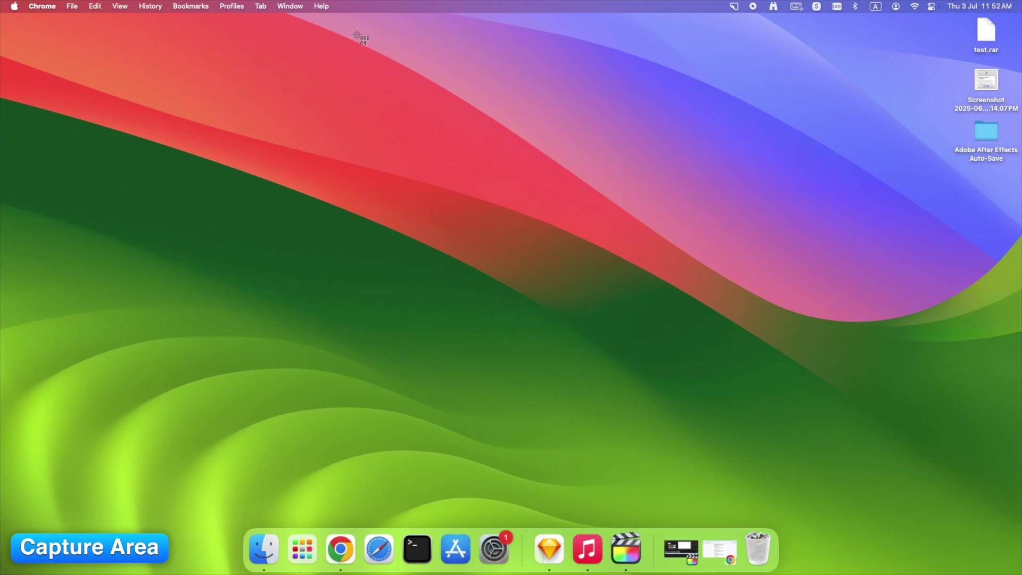
mouse_move(366, 34)
mouse_down()
mouse_move(282, 13)
mouse_move(3, 2)
mouse_up()
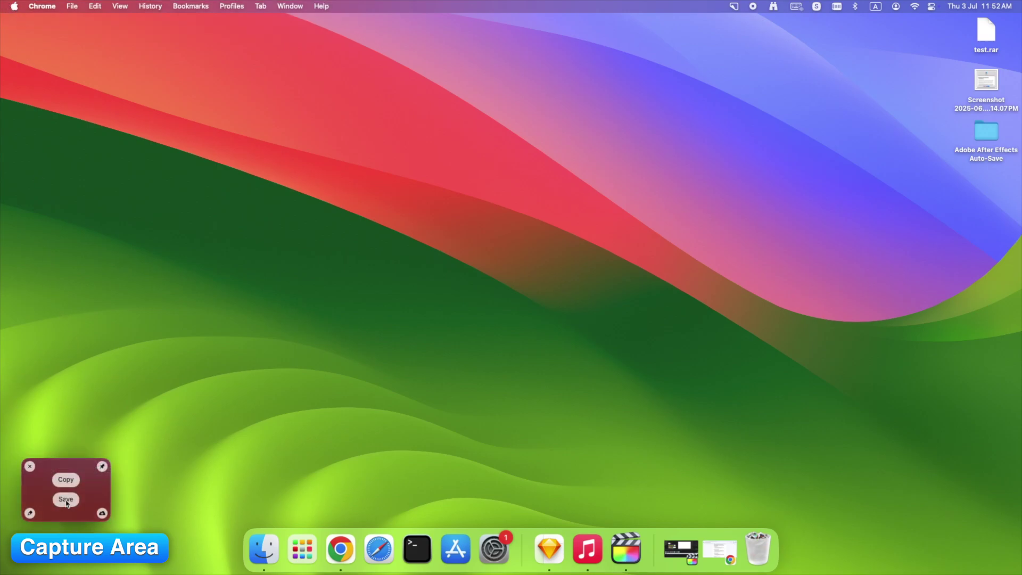
click(66, 499)
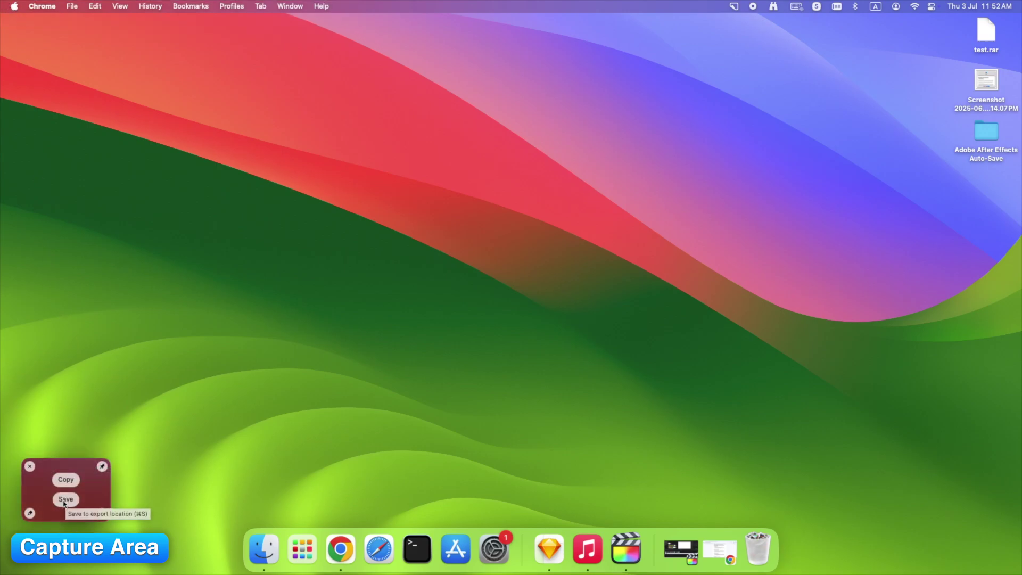
- Capture the desktop using CleanShot X's Capture Window mode
click(734, 7)
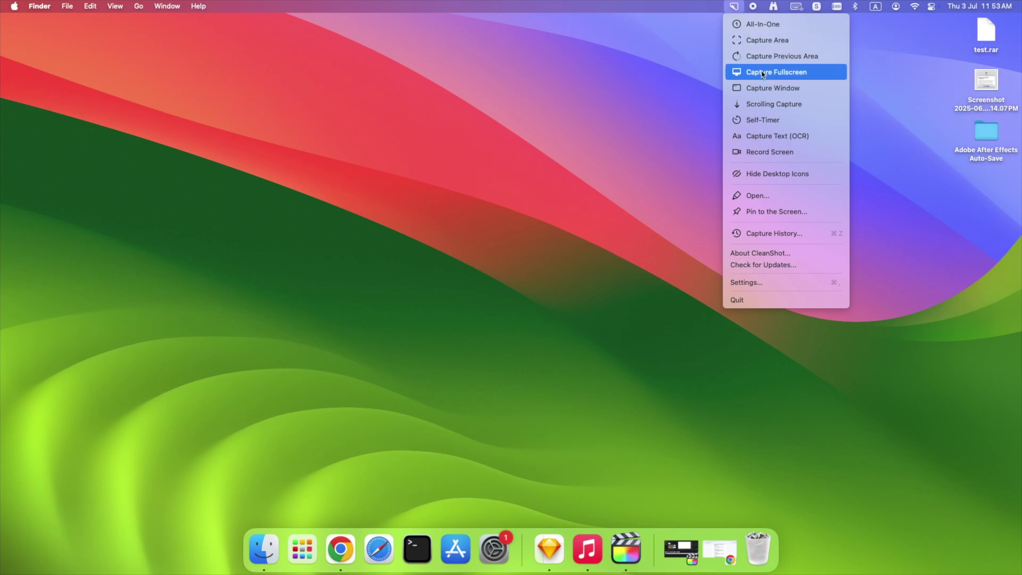
click(765, 93)
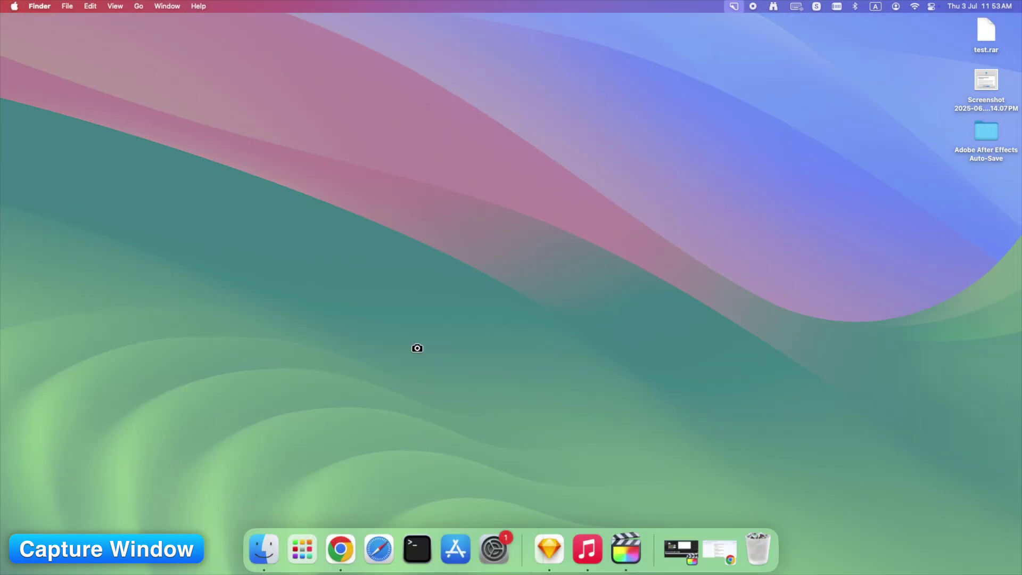
click(416, 320)
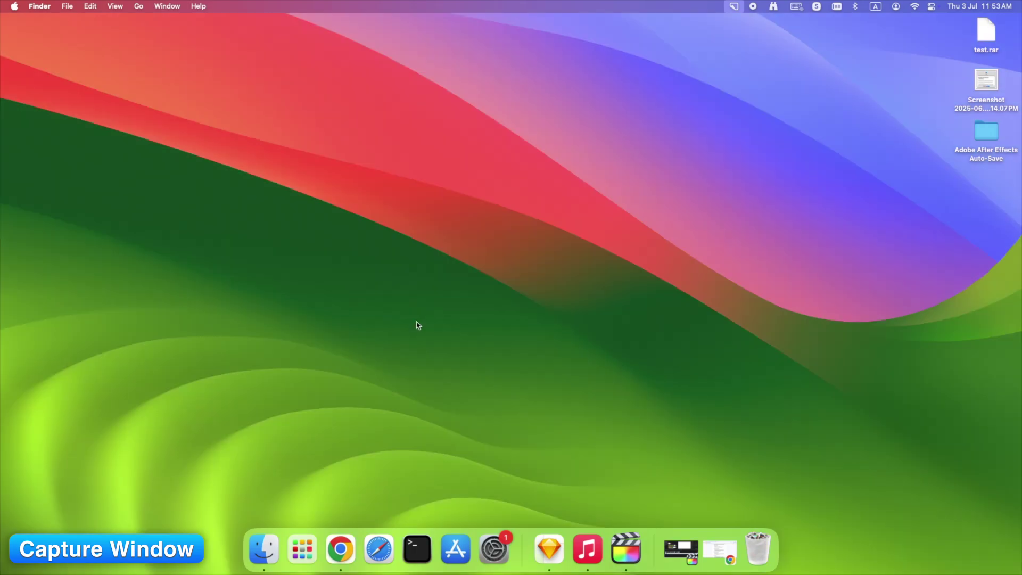
mouse_move(47, 505)
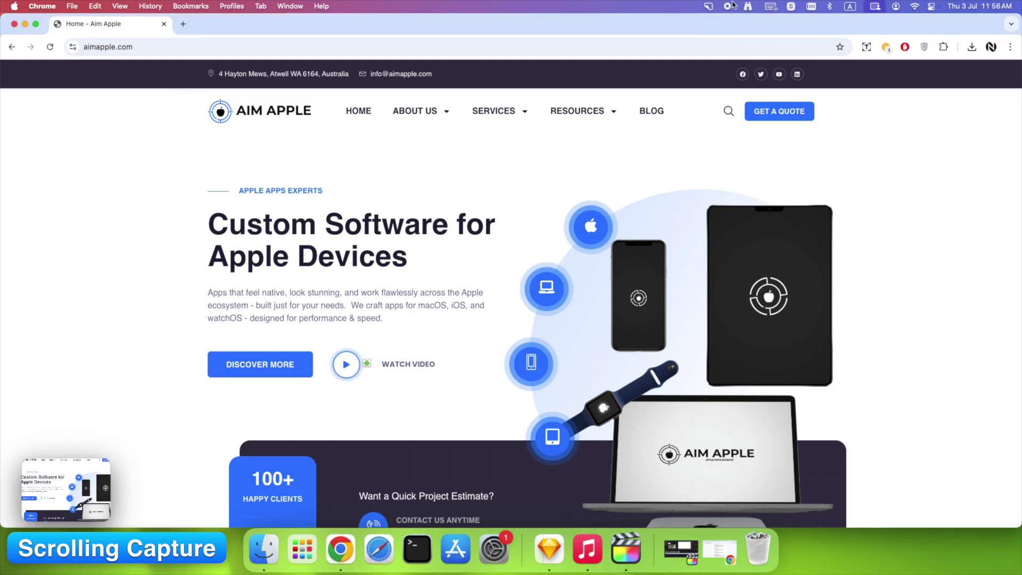
- Take a scrolling capture of the aimapple.com page, then OCR its heading and paragraph
click(709, 6)
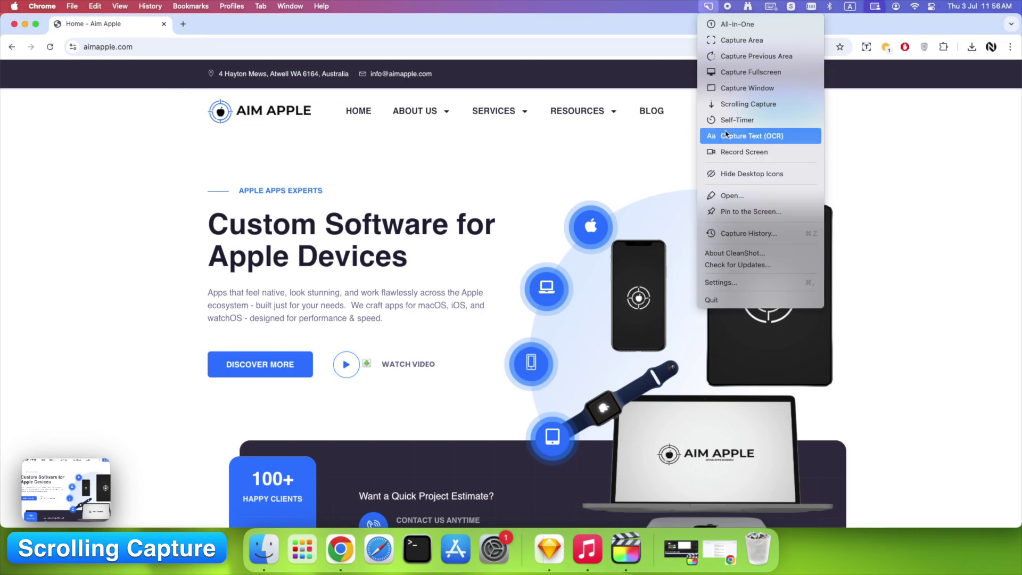
click(728, 105)
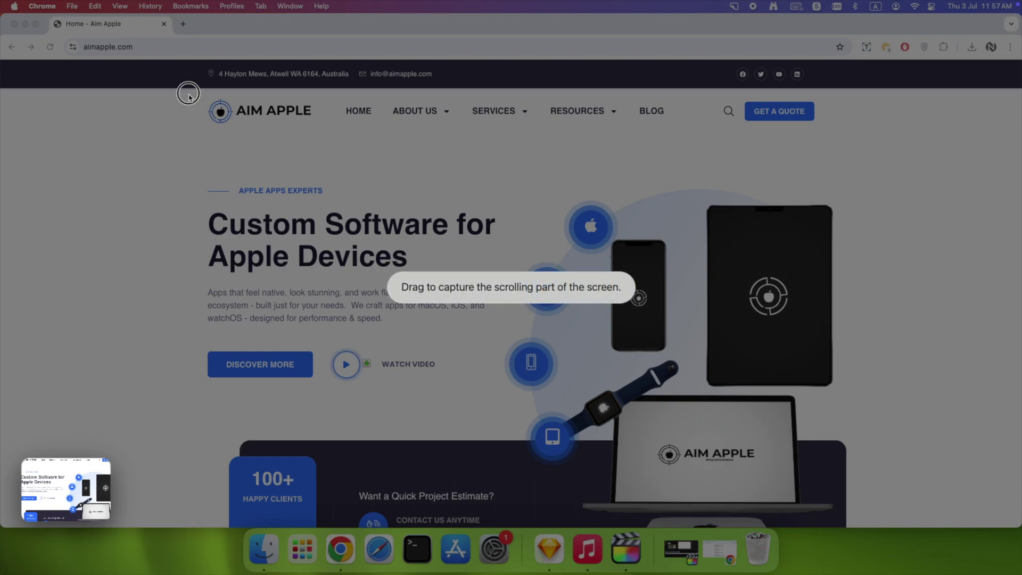
drag(189, 93, 850, 571)
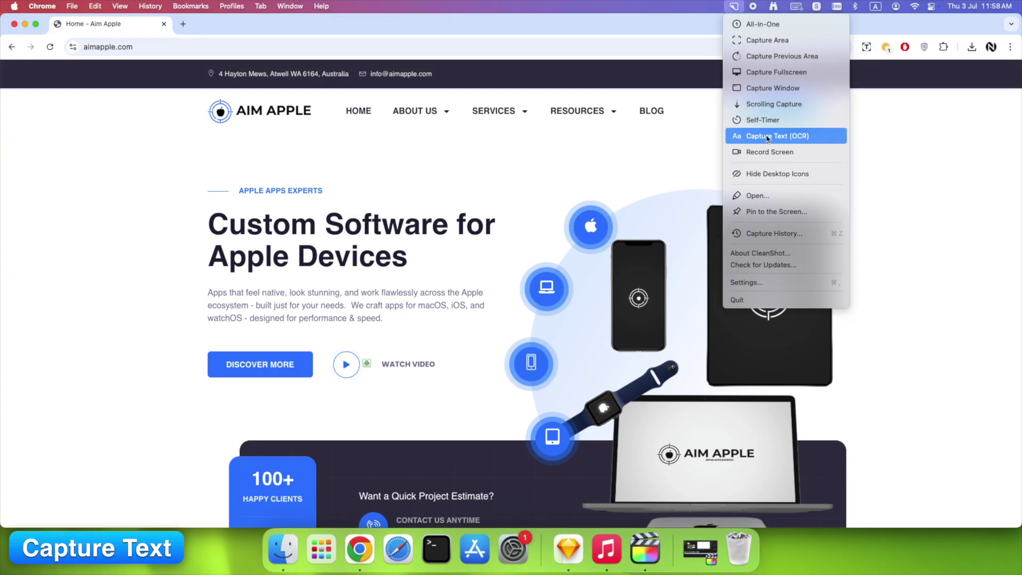
click(768, 138)
drag(205, 215, 485, 346)
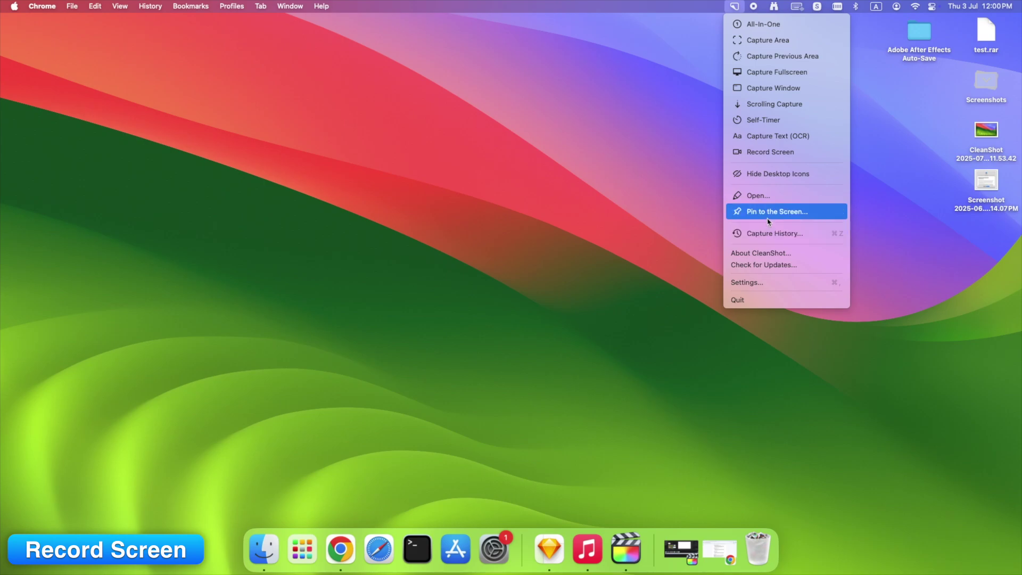
- Record a full-screen 1920x1080 video, then choose Hide Desktop Icons in CleanShot X
click(746, 154)
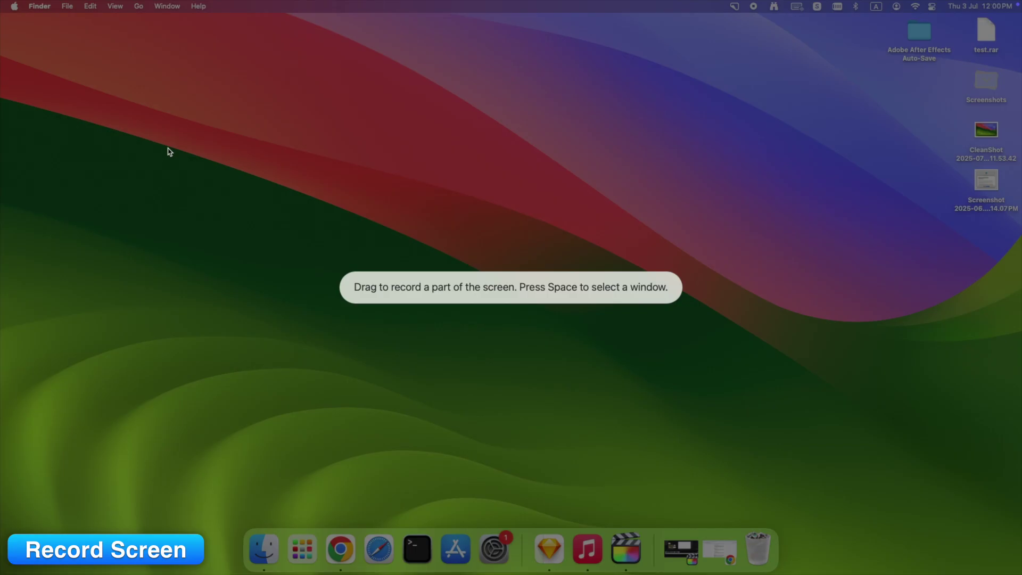
click(121, 112)
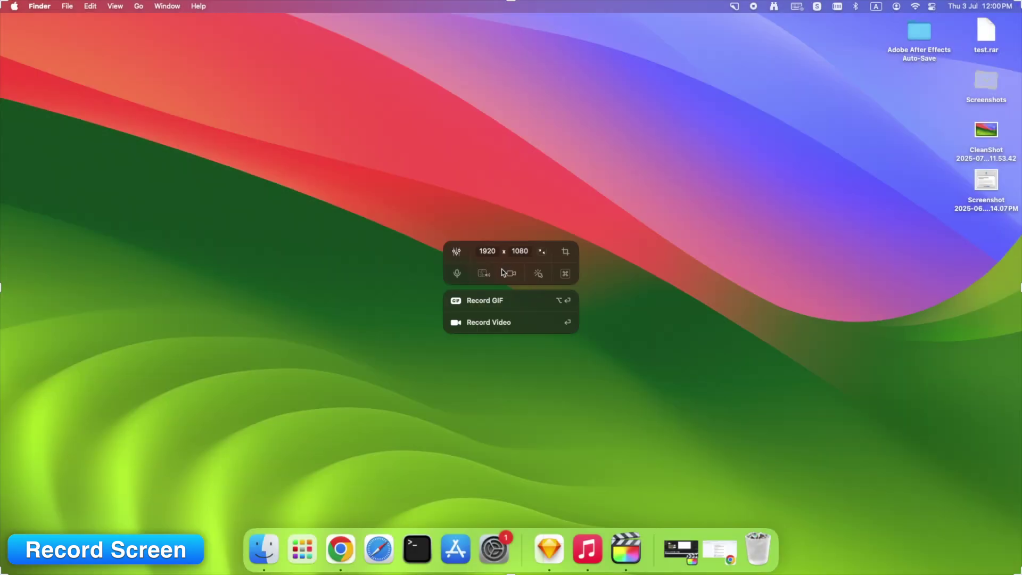
click(492, 321)
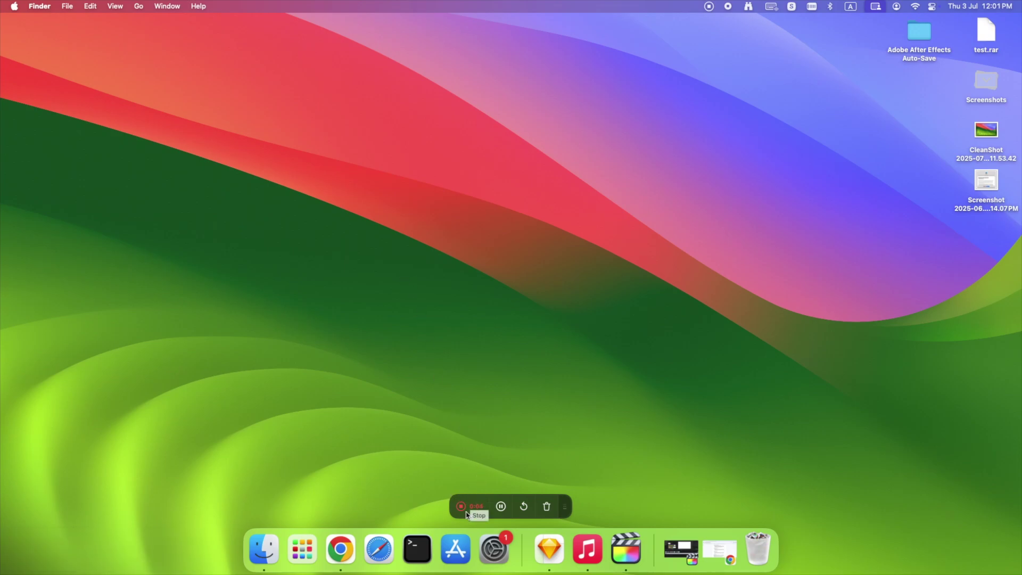
click(734, 6)
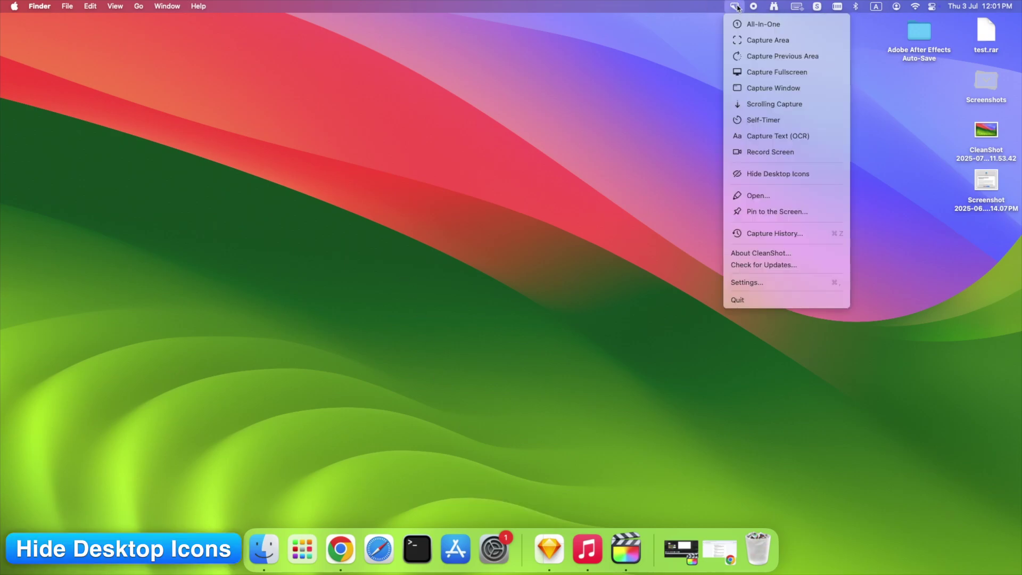
click(756, 178)
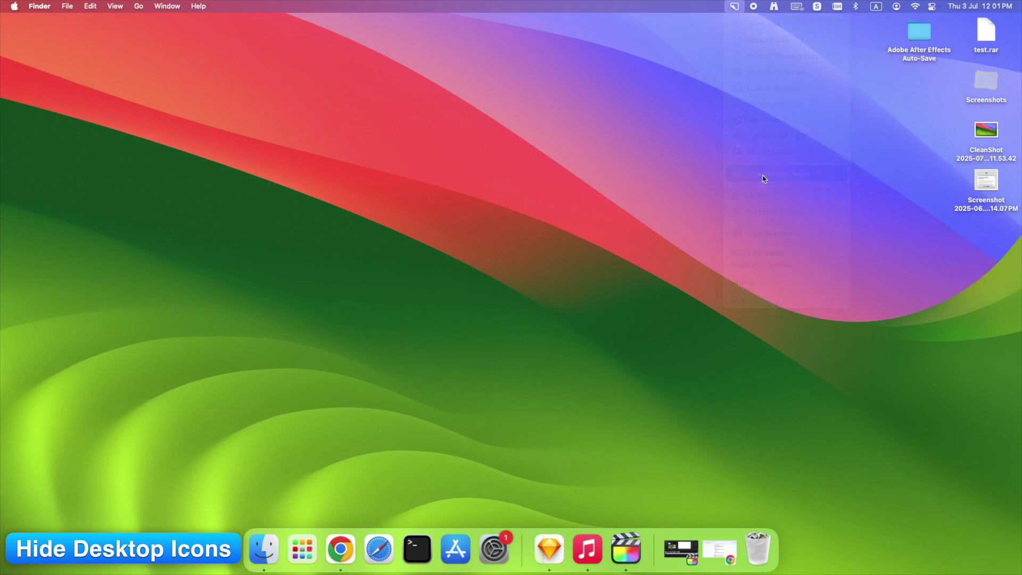